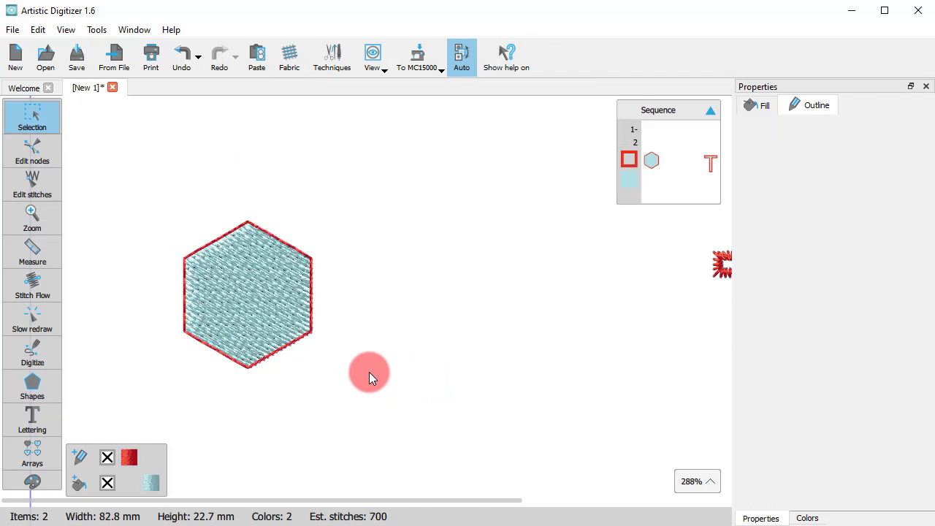
Step: Remove the fill from the hexagon, keeping only its red outline
left_click(267, 319)
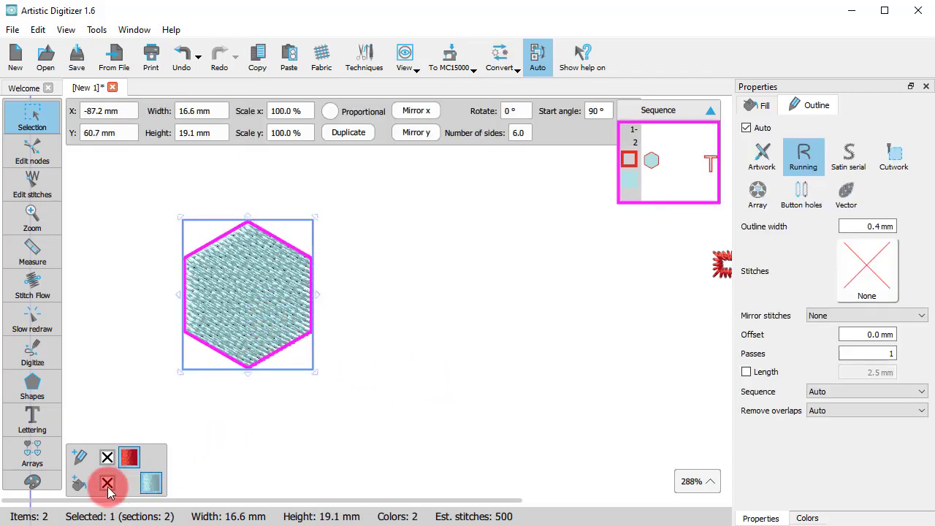
left_click(108, 487)
left_click(415, 359)
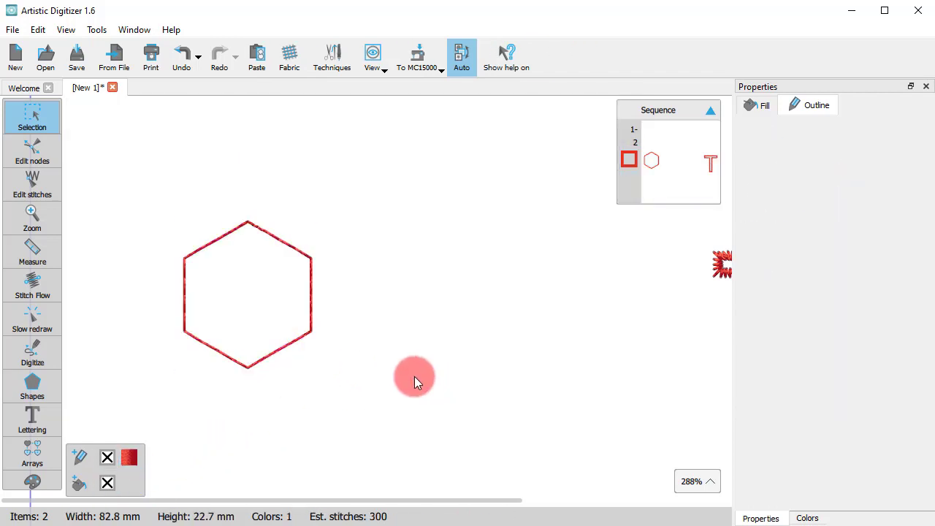
Step: Set the hexagon's outline width to 0.8 mm
scroll(212, 266, "up", 3)
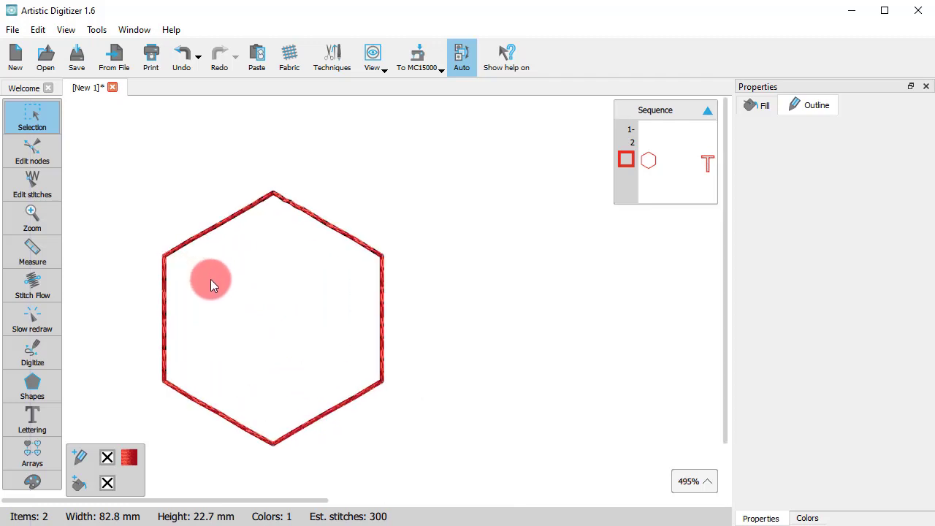
left_click(334, 229)
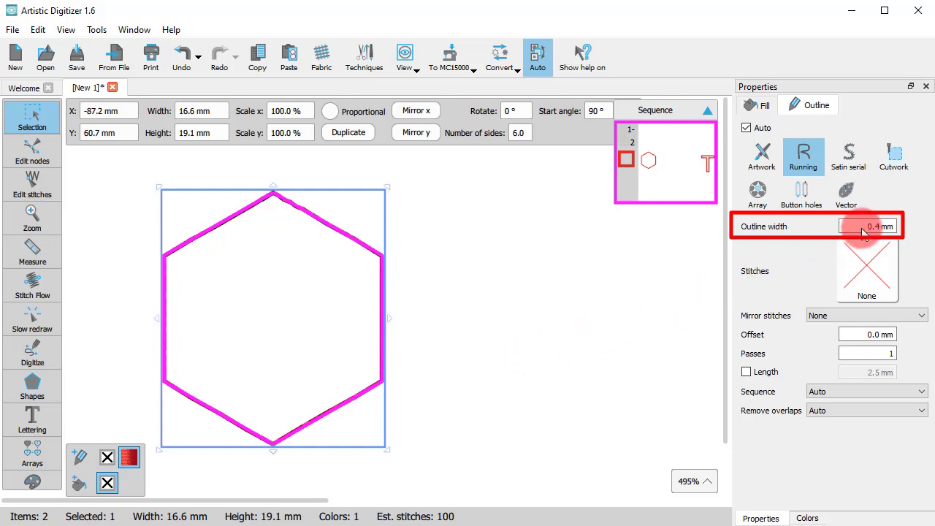
left_click_drag(861, 227, 933, 227)
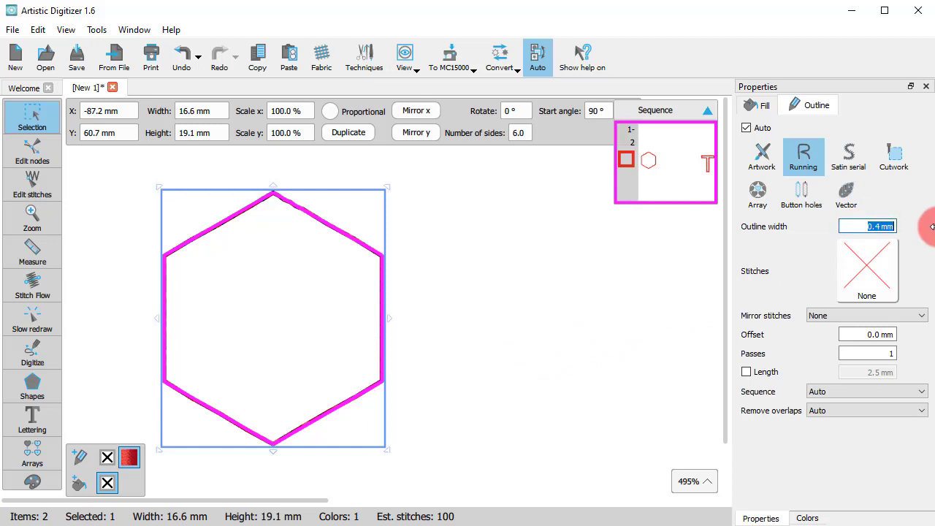
type("0.8")
key("Return")
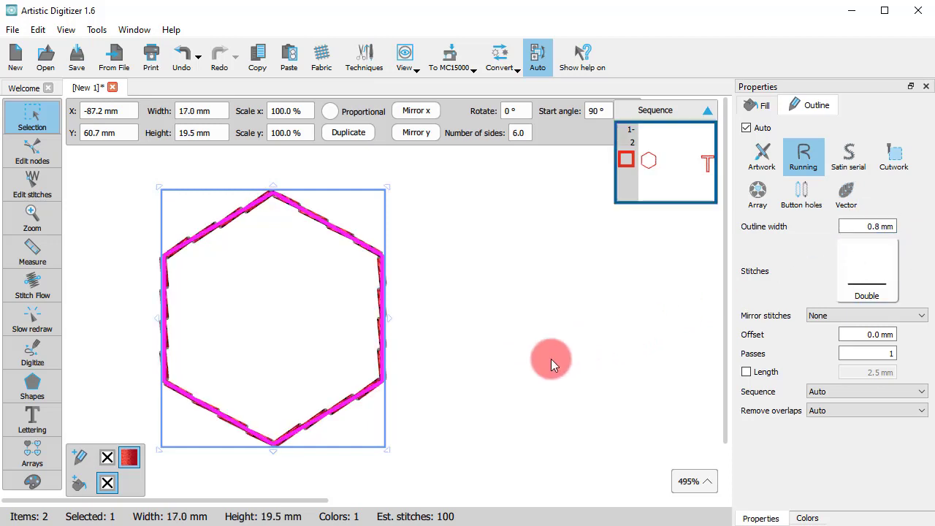
left_click(480, 357)
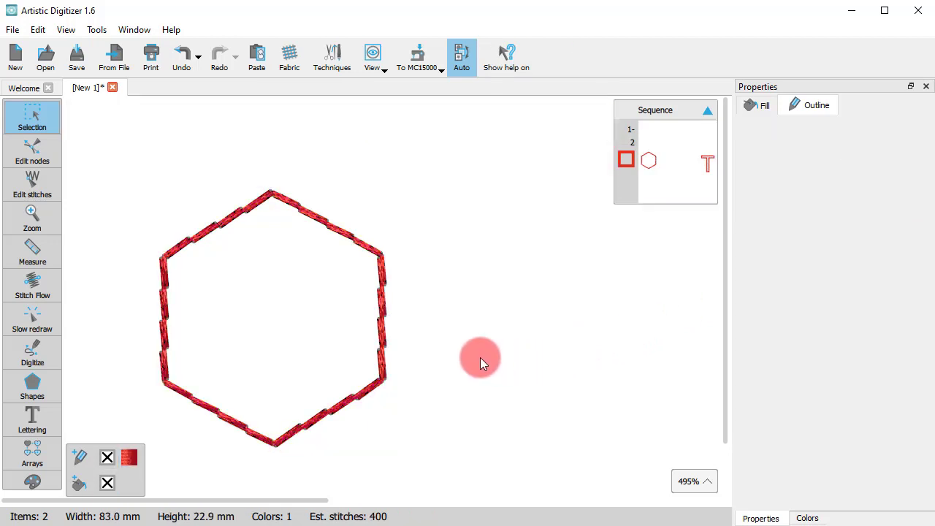
Step: Set the hexagon's outline width to 1.2 mm
left_click(382, 382)
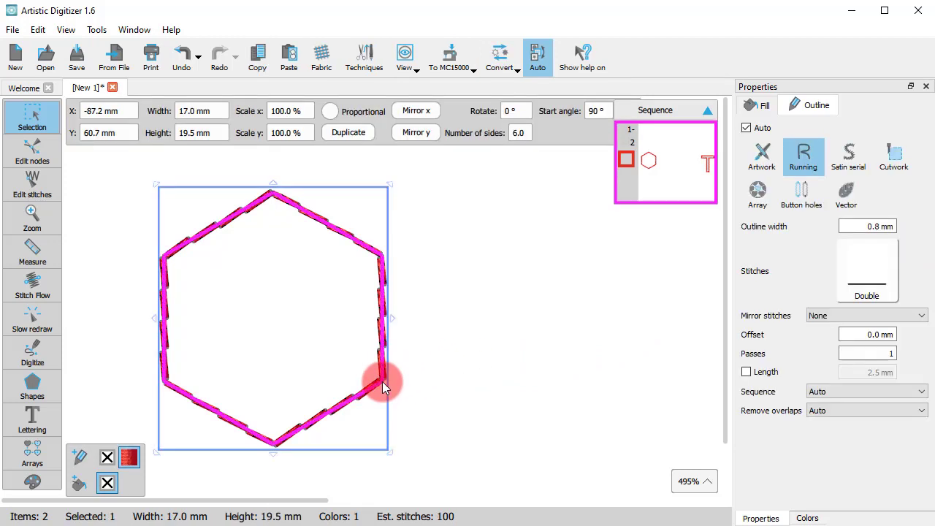
double_click(866, 226)
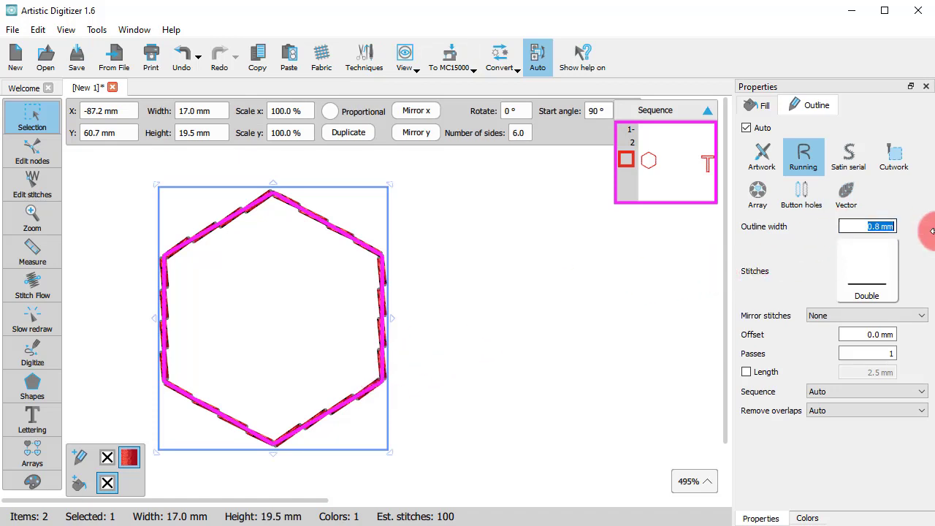
type("1.2")
key("Return")
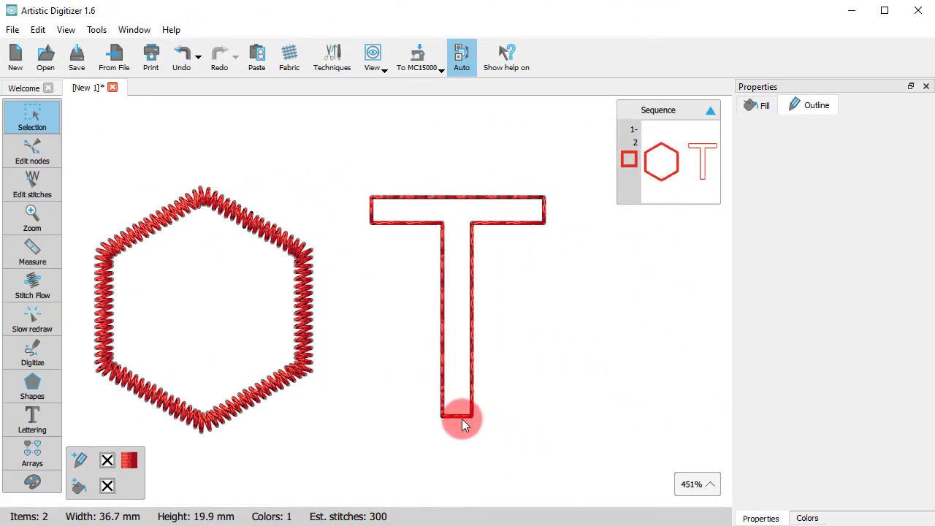
Step: Change the T shape's outline from Running to Satin serial stitches
left_click(462, 419)
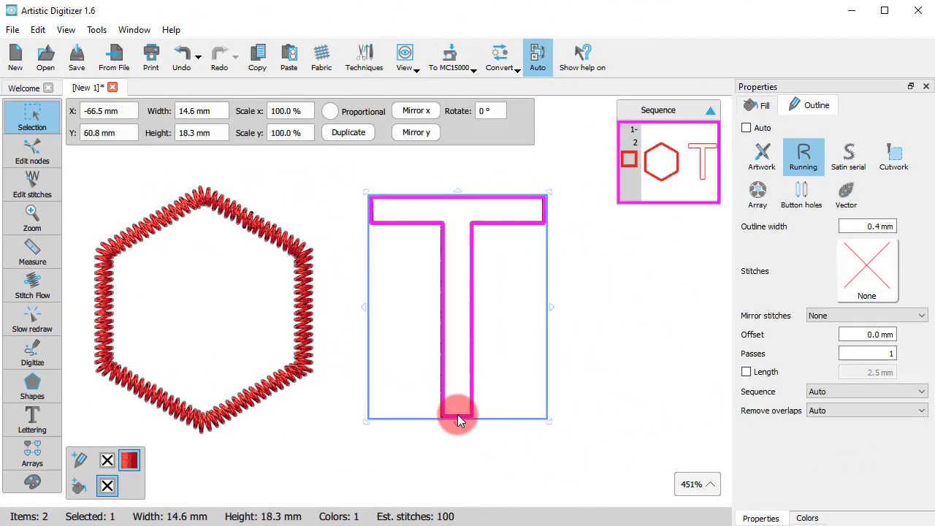
left_click(849, 157)
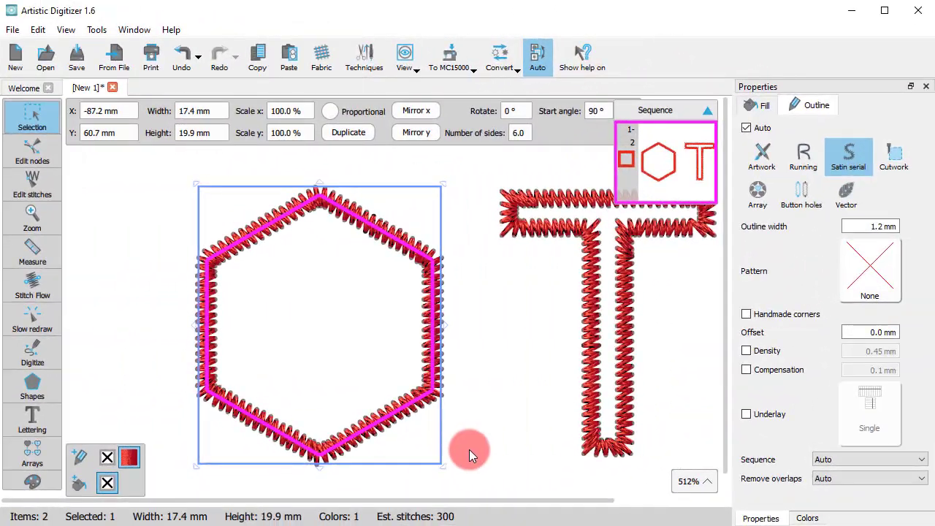
left_click(480, 441)
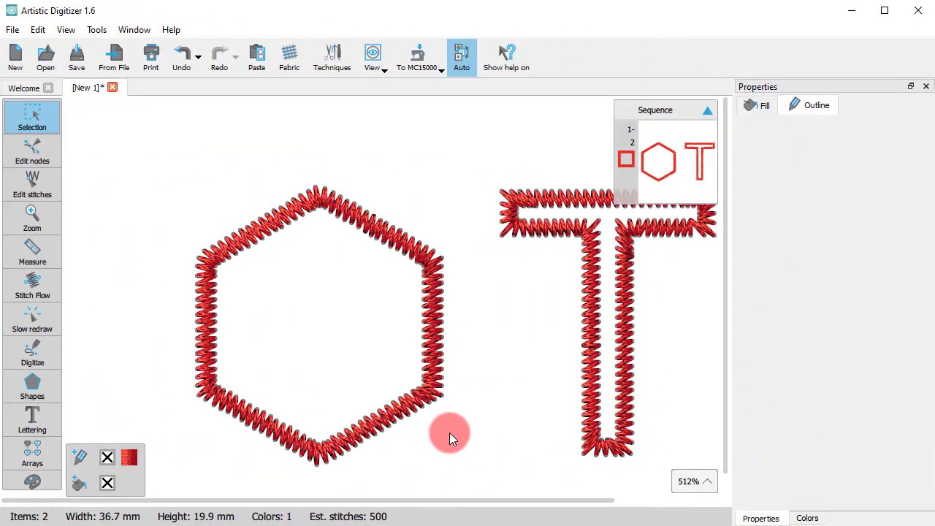
Step: Set the hexagon's satin outline width to 3 mm
left_click(418, 405)
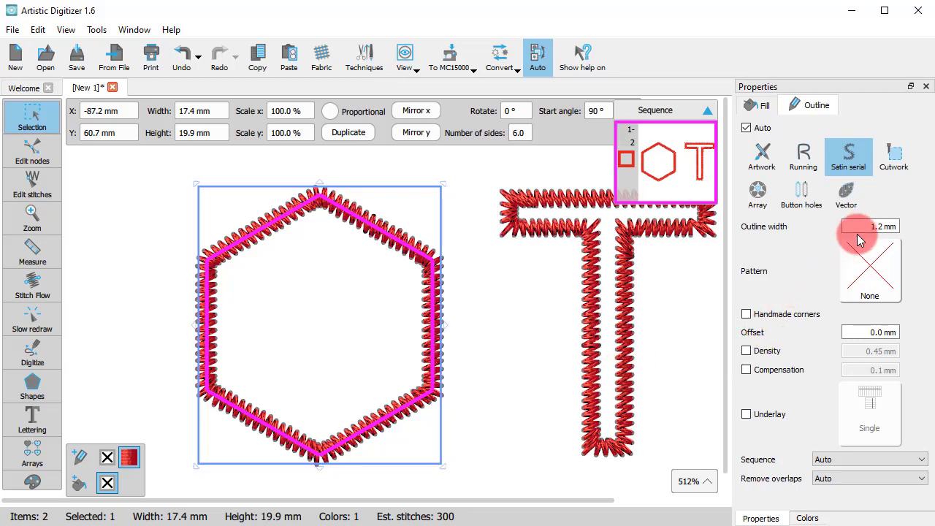
left_click_drag(866, 228, 931, 228)
type("3")
key("Return")
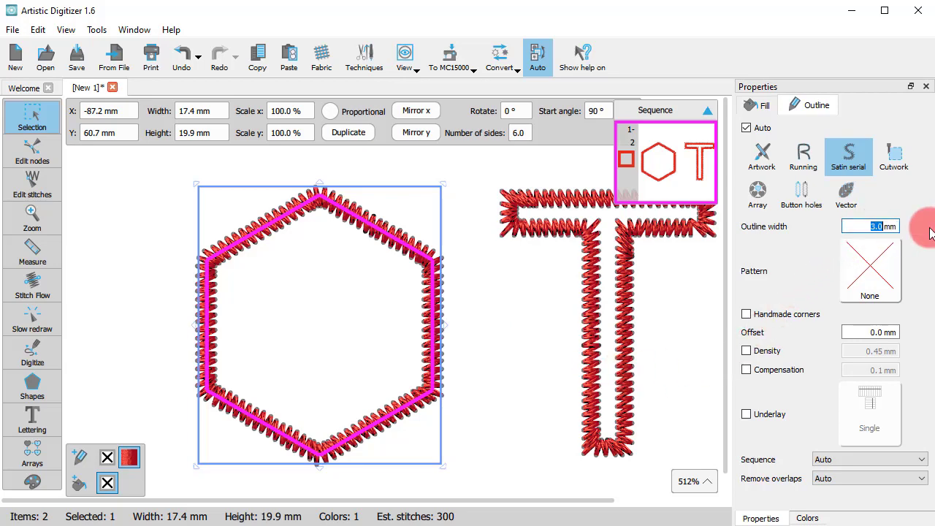
Step: Try an outline width of 6 mm on the hexagon and undo the change
type("6")
key("Return")
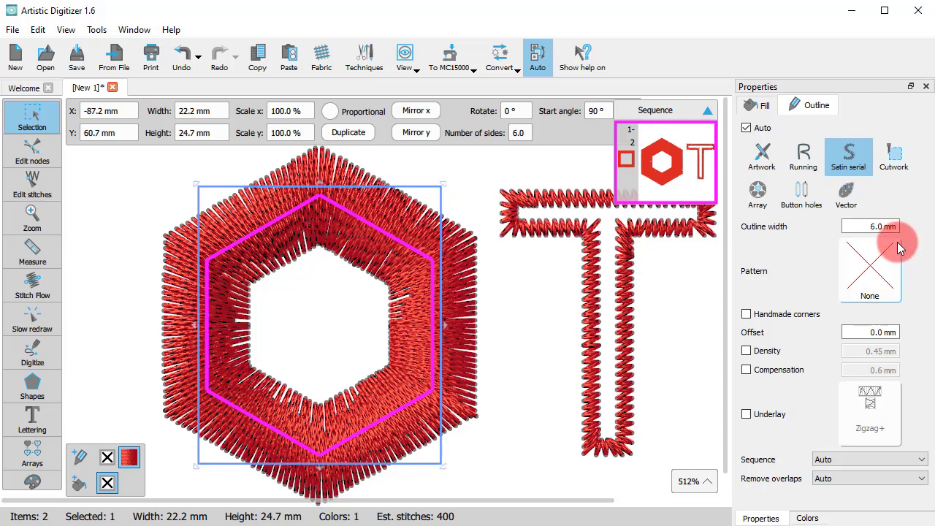
key("ctrl+z")
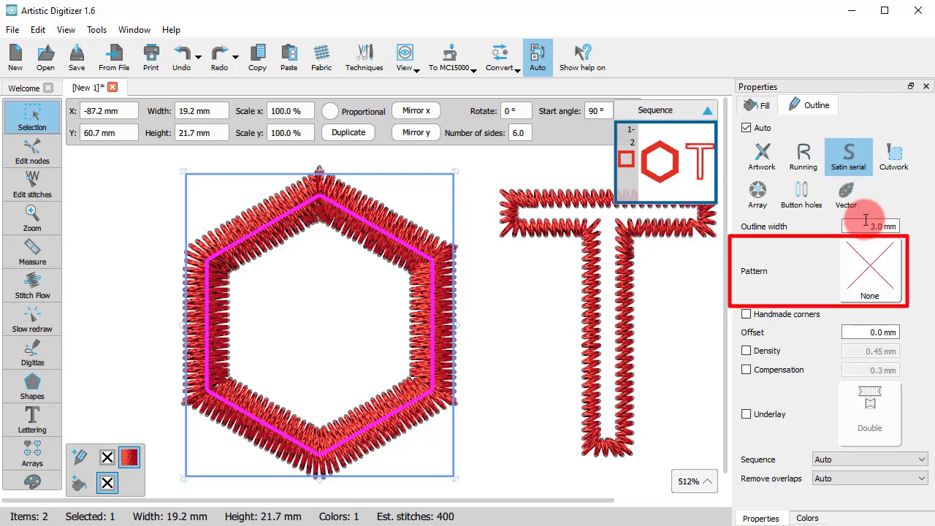
Step: Set the outline width of the selected hexagon to 6 mm
left_click_drag(866, 222, 931, 228)
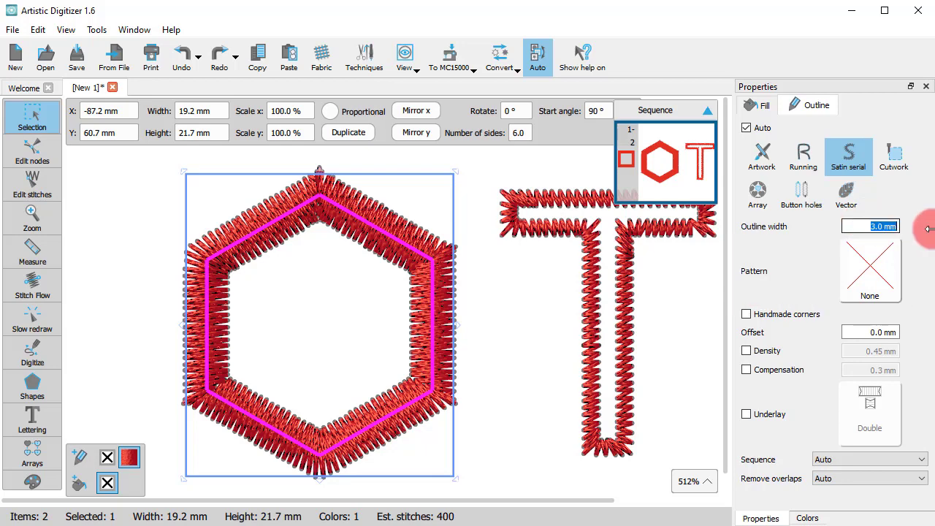
type("6")
key("Return")
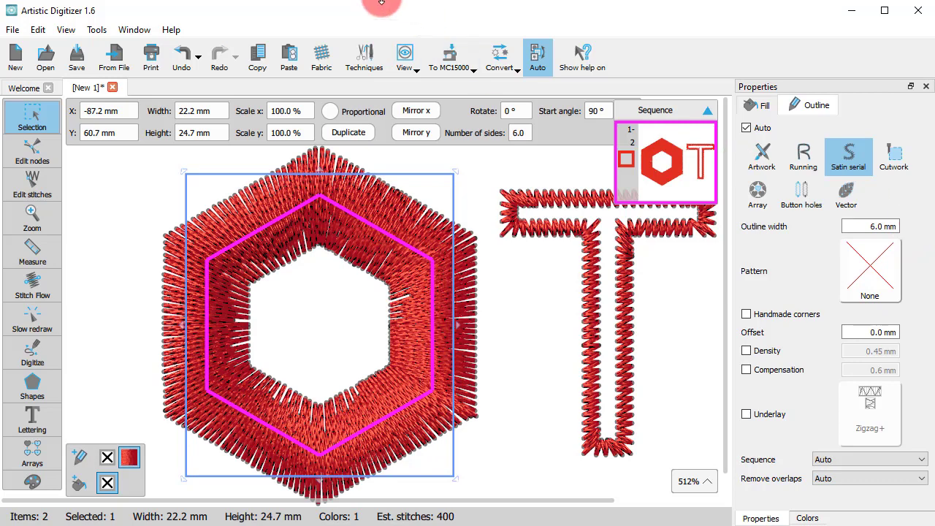
Step: Turn off the realistic thread display, show the stitch points, and inspect the hexagon's long satin stitches
left_click(66, 30)
left_click(82, 71)
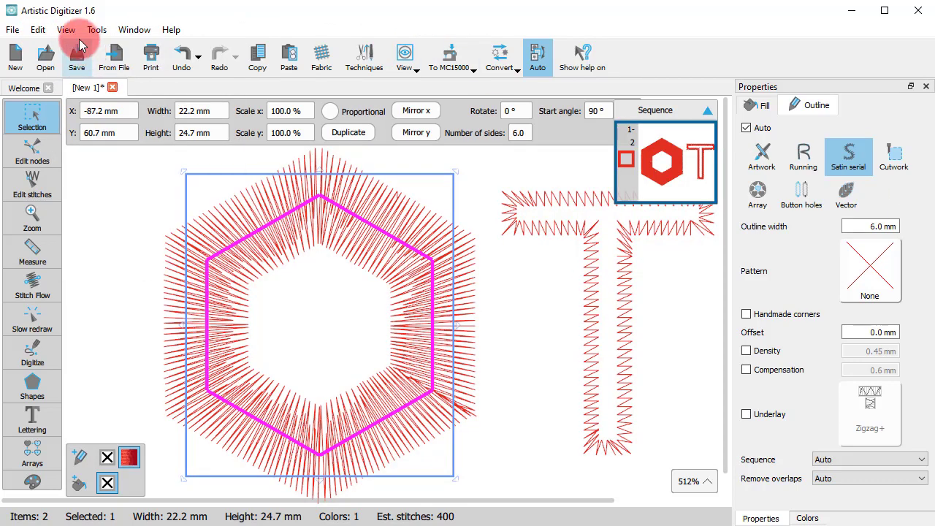
left_click(66, 30)
left_click(92, 63)
scroll(277, 290, "up", 2)
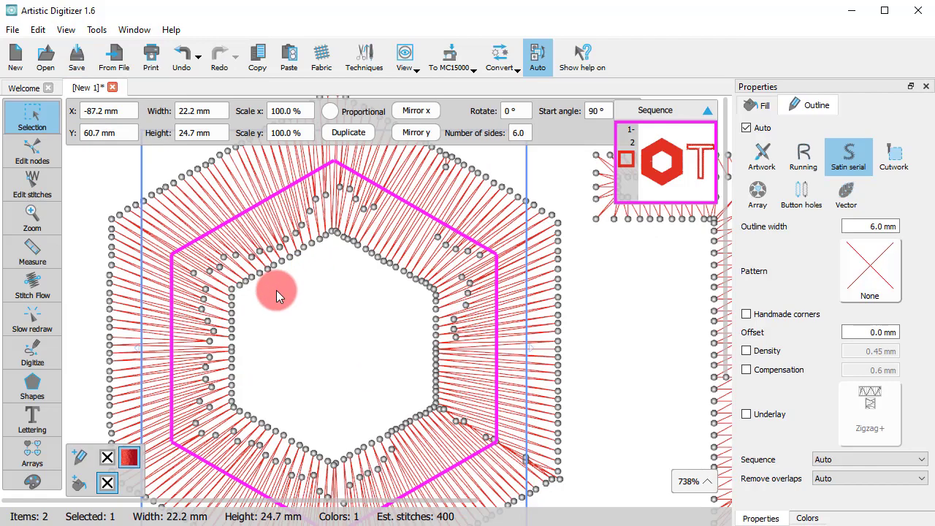
scroll(277, 290, "down", 3)
Step: Apply the "sea waves" pattern to the hexagon's satin outline and inspect the added stitch points
left_click(884, 282)
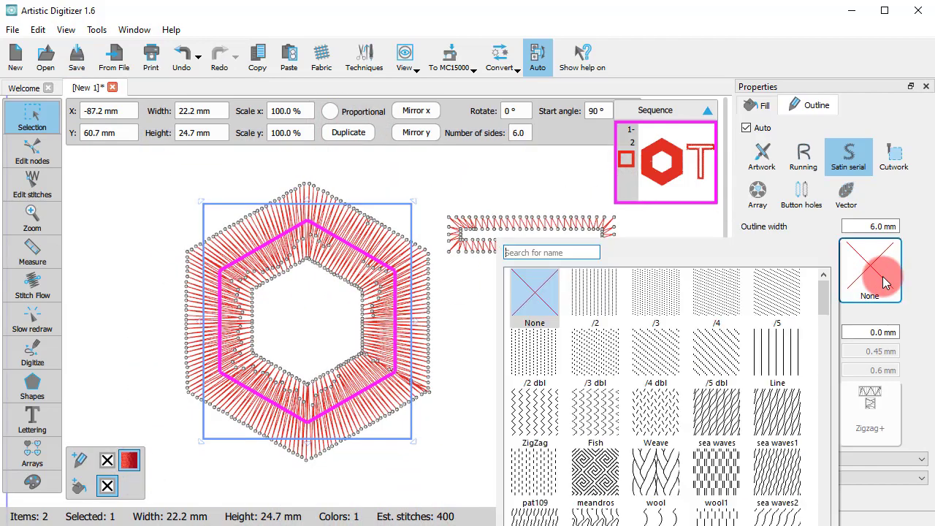
left_click(715, 400)
scroll(268, 267, "up", 2)
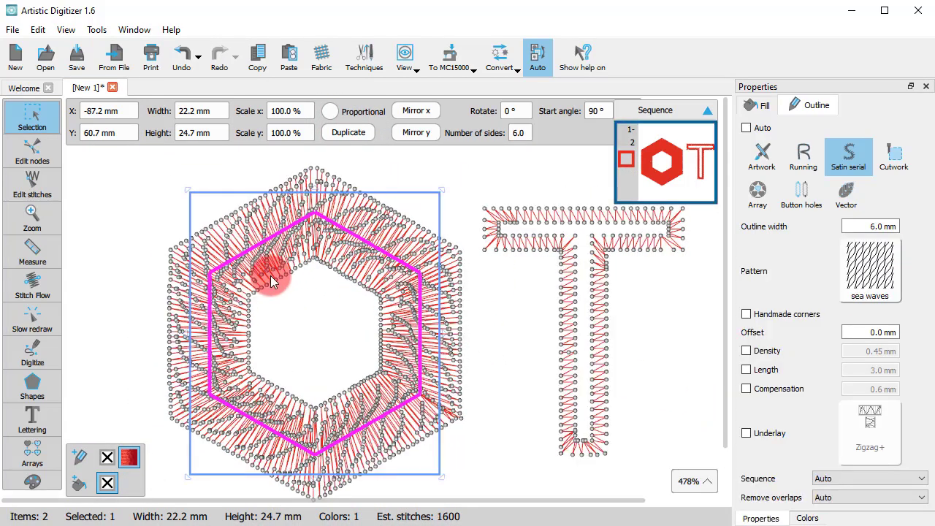
scroll(512, 344, "down", 1)
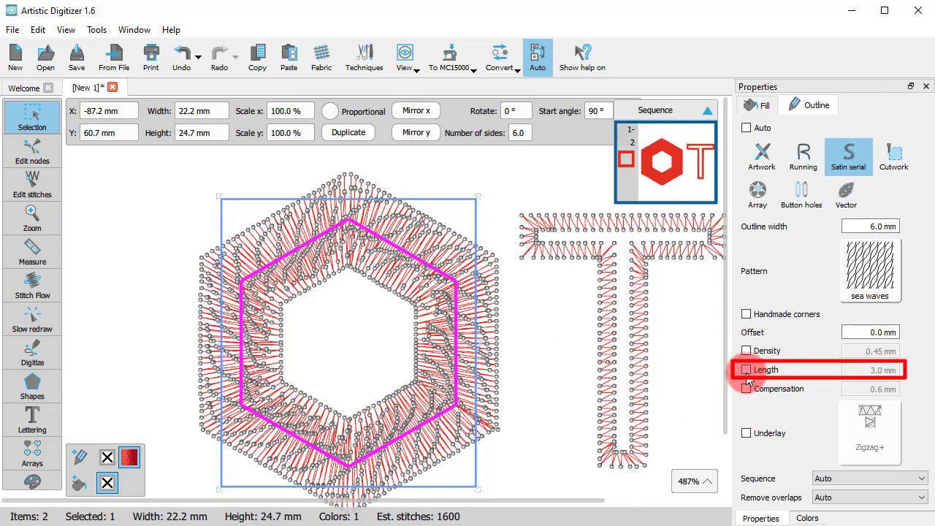
Step: Enable a custom stitch length of 5 mm for the hexagon's patterned outline, and reset its pattern to None
left_click(747, 370)
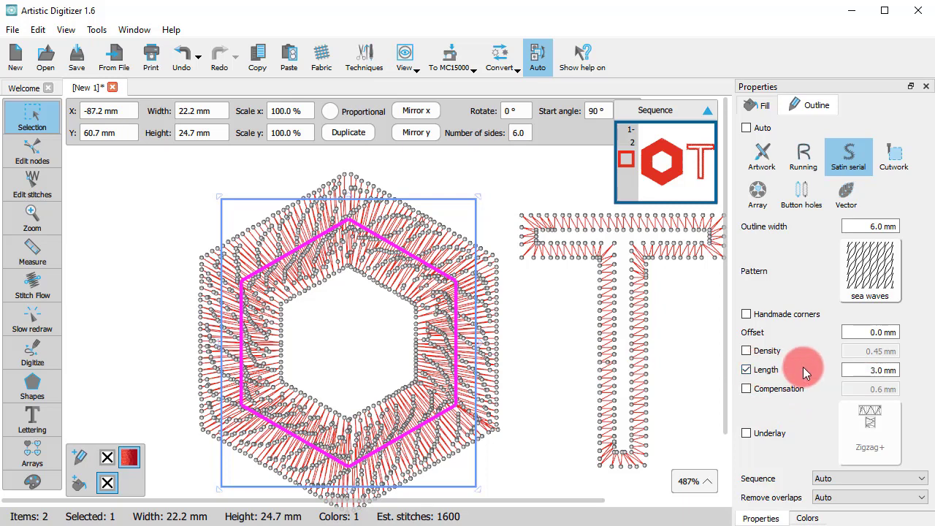
left_click_drag(893, 370, 846, 371)
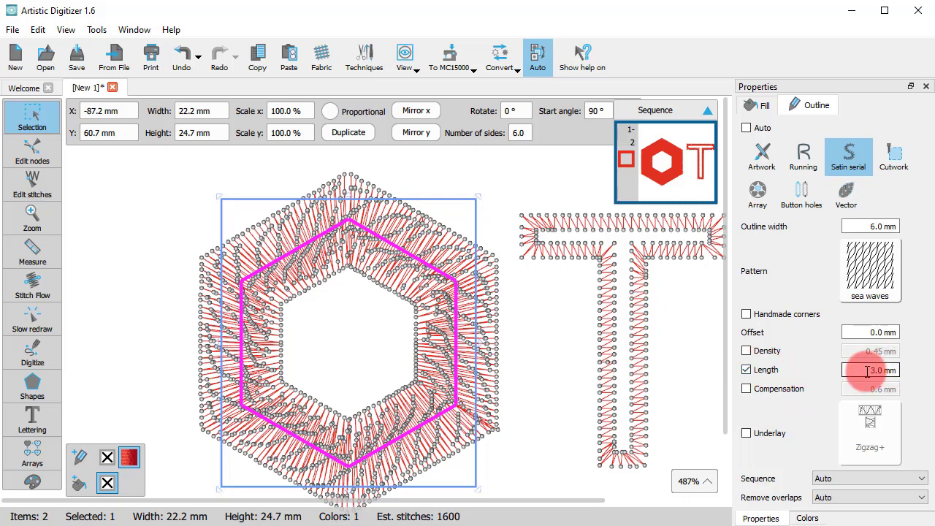
type("5")
key("Return")
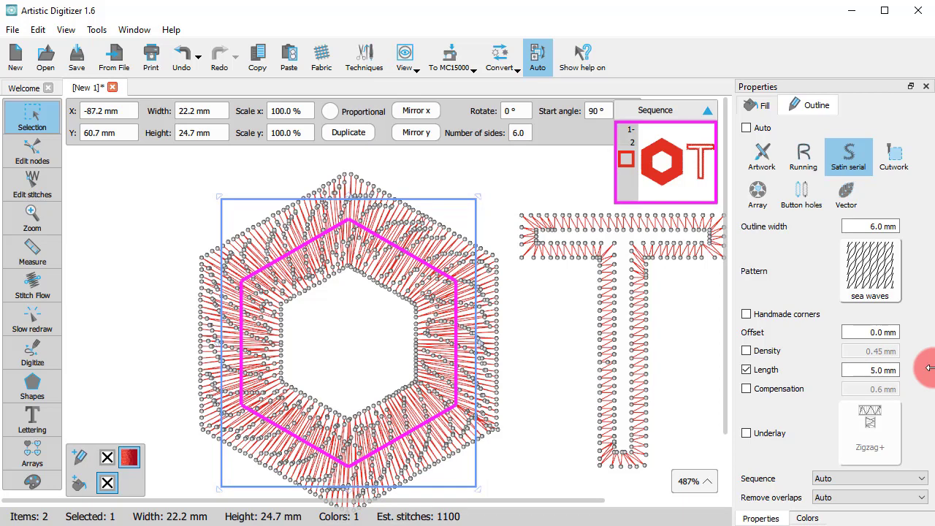
left_click(859, 282)
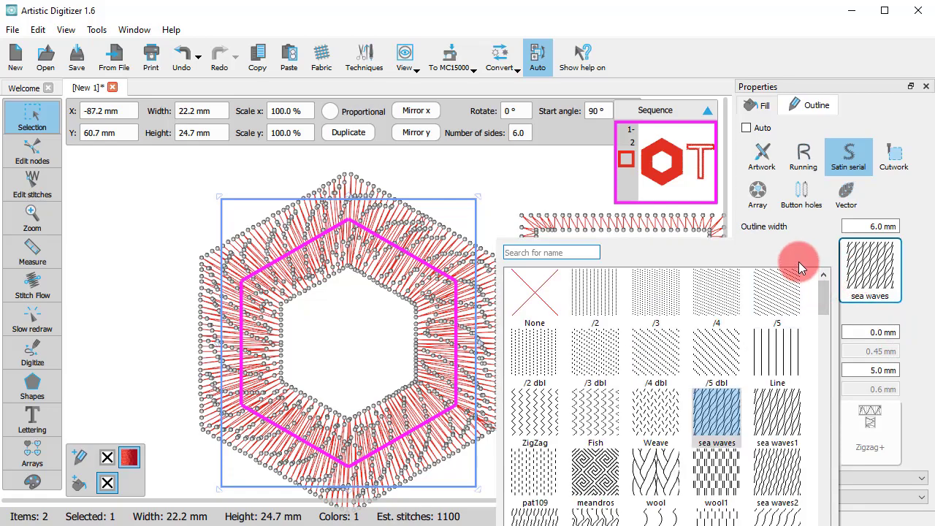
left_click(532, 291)
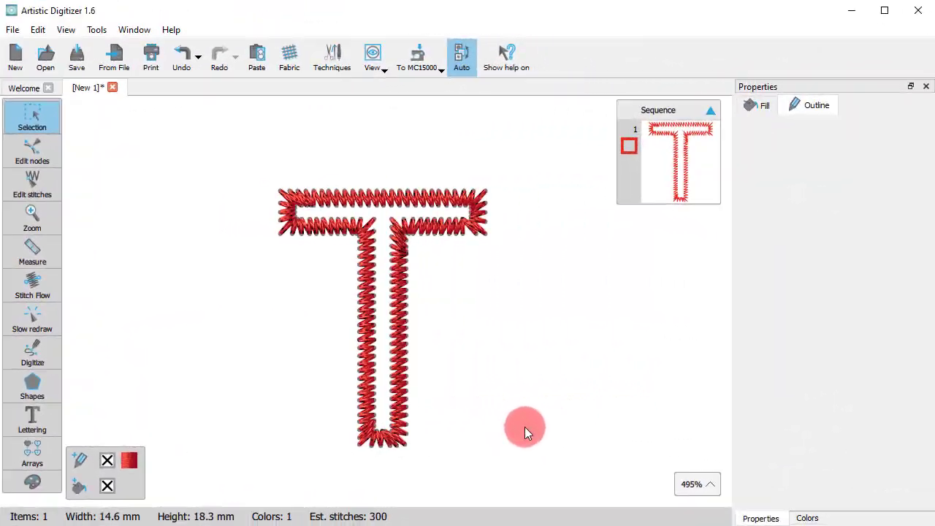
Step: Turn on Handmade corners for the T shape's satin outline
left_click(394, 413)
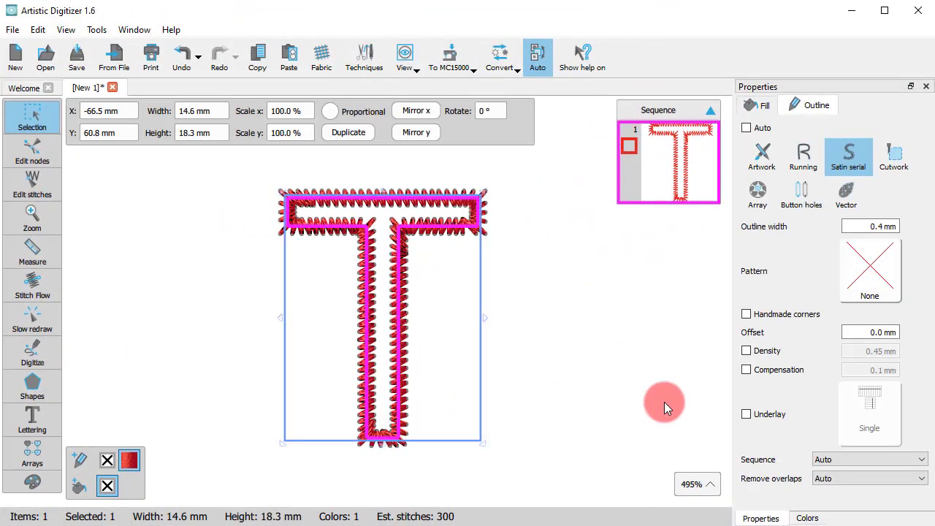
left_click(746, 315)
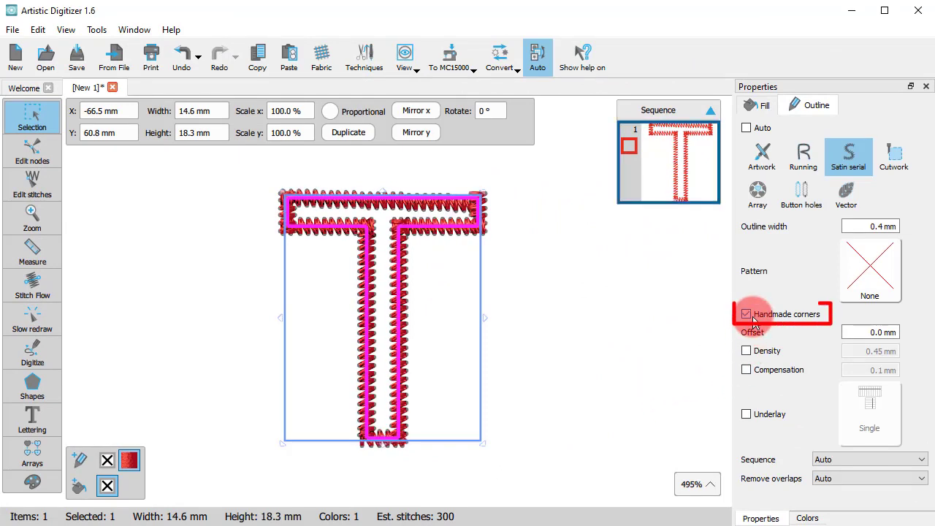
left_click(746, 315)
left_click(746, 314)
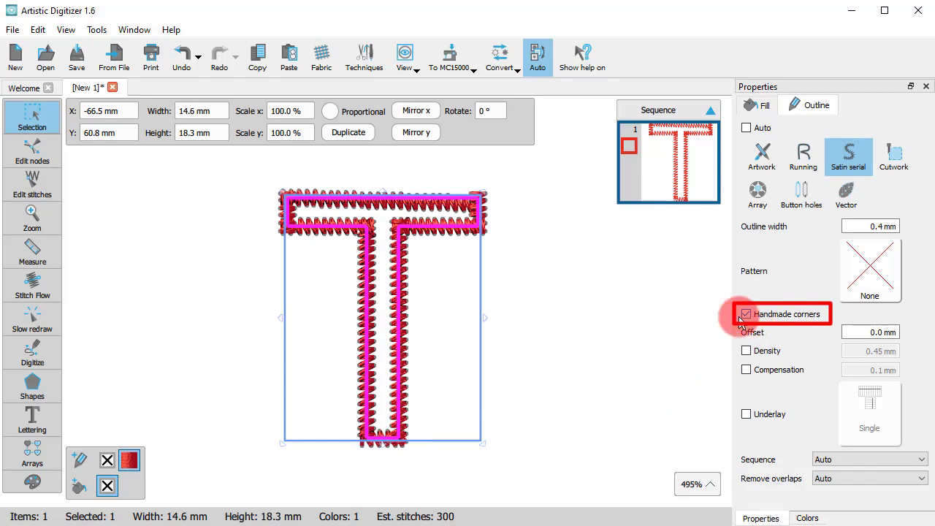
Step: Toggle Handmade corners off and on to compare the T shape's corner stitching up close
scroll(380, 170, "up", 2)
scroll(436, 199, "up", 1)
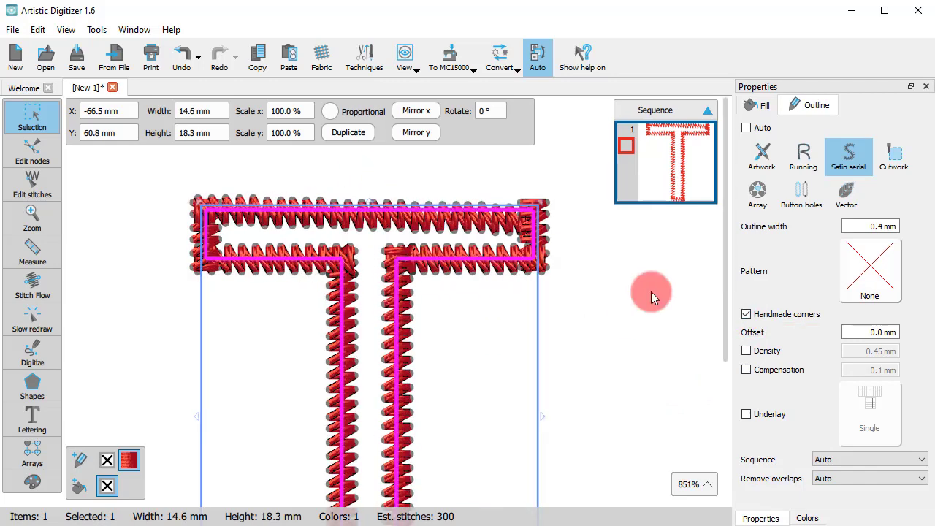
left_click(746, 314)
left_click(746, 314)
left_click(746, 314)
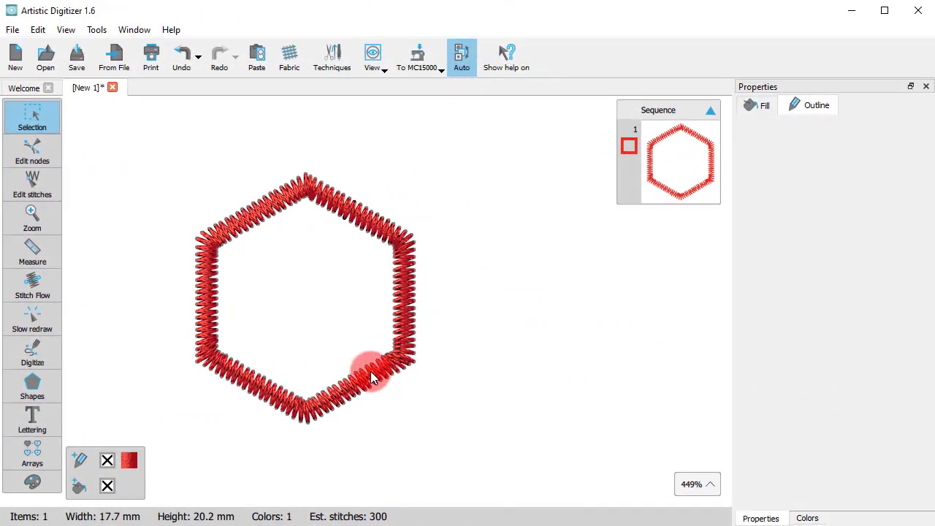
Step: Select the hexagon and set its satin outline offset to 1 mm
left_click(371, 372)
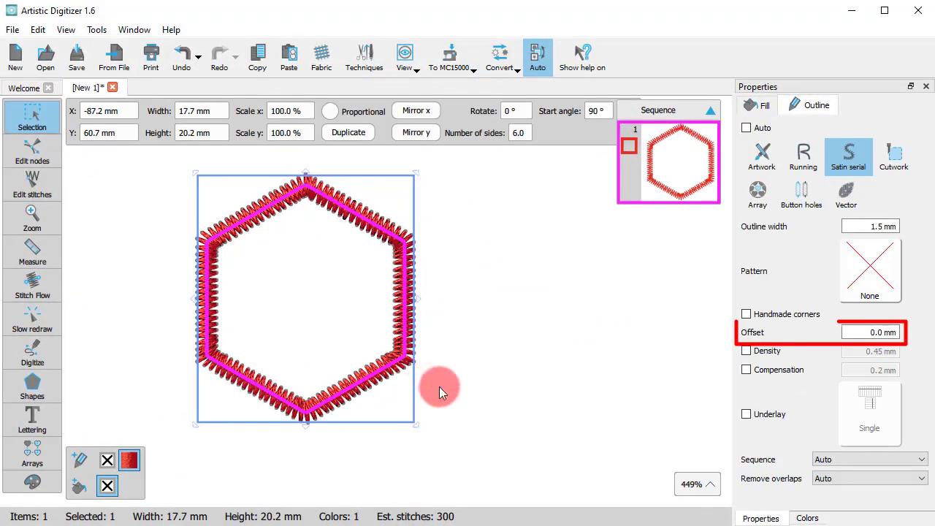
left_click_drag(848, 333, 904, 342)
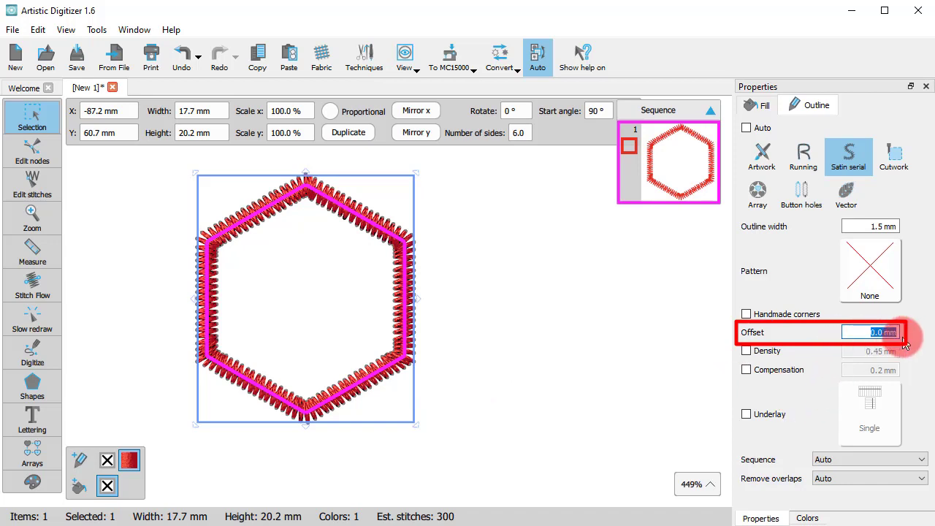
type("1")
key("Return")
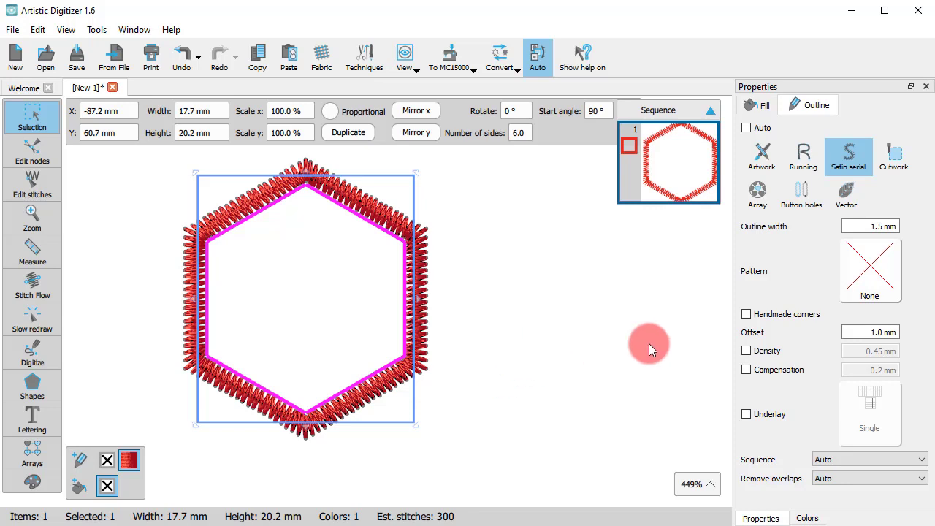
Step: Increase the offset of the hexagon's satin outline to 3 mm
left_click_drag(871, 332, 924, 340)
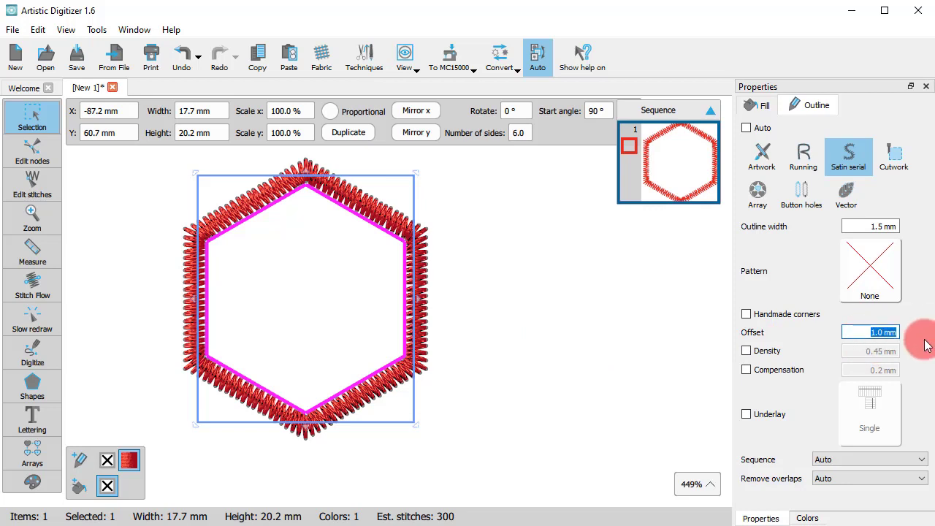
type("3")
key("Return")
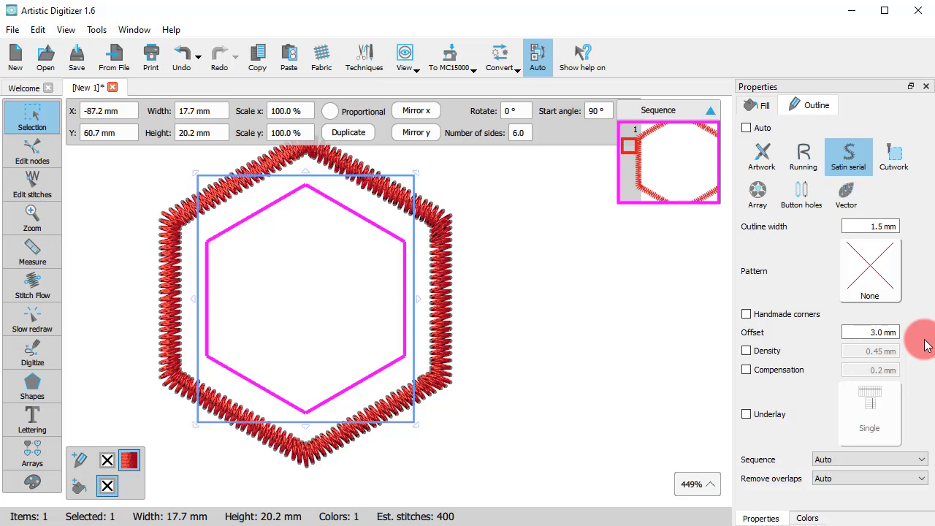
Step: Give the hexagon's satin outline a negative offset of -1 mm
left_click_drag(853, 333, 928, 334)
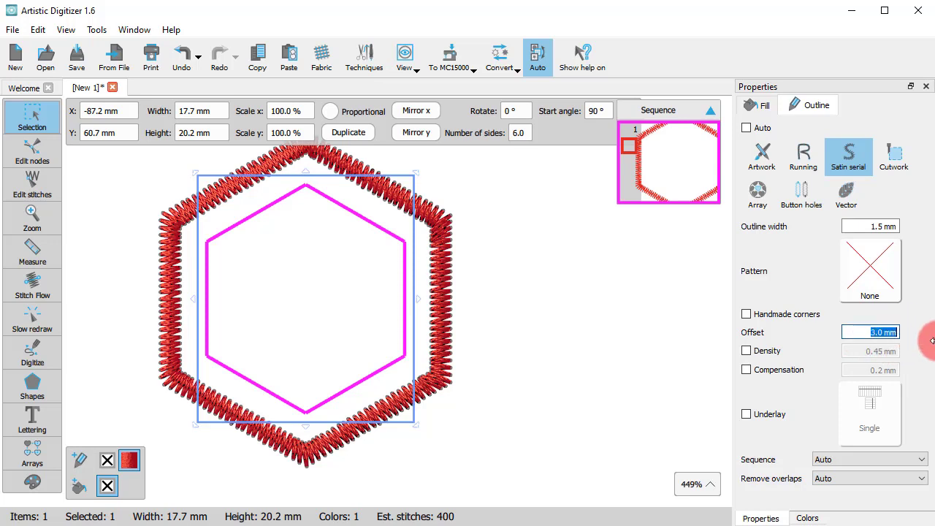
key("BackSpace")
type("-1")
key("Return")
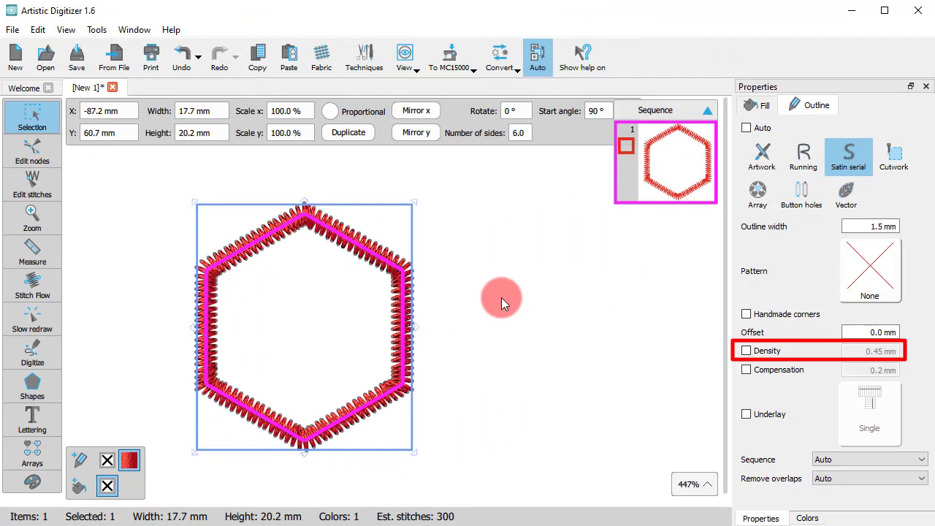
Step: Enable a custom density for the hexagon's satin outline and set it to 0.3 mm
left_click(746, 351)
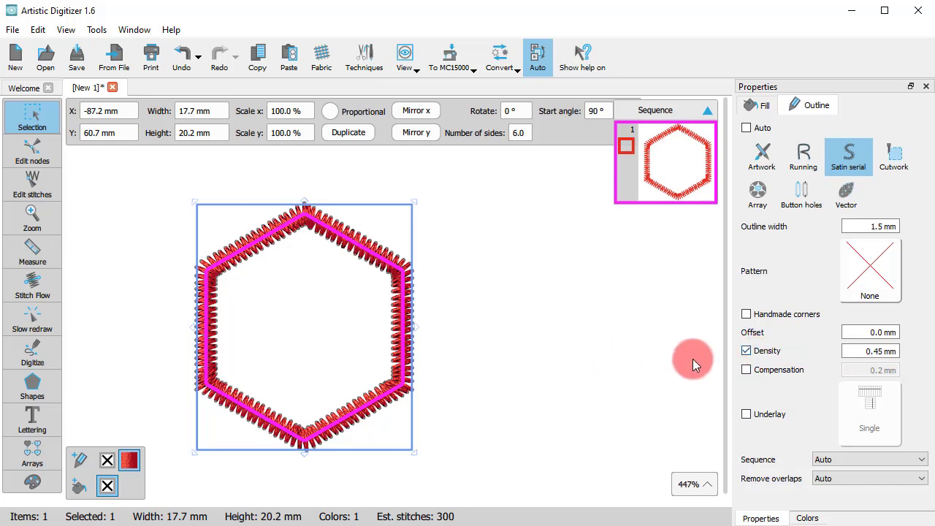
double_click(862, 352)
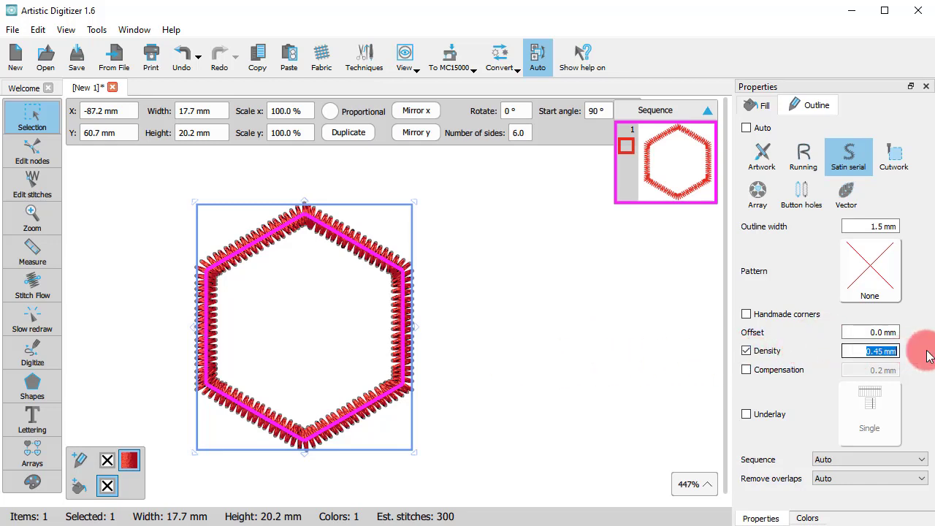
type("0.3")
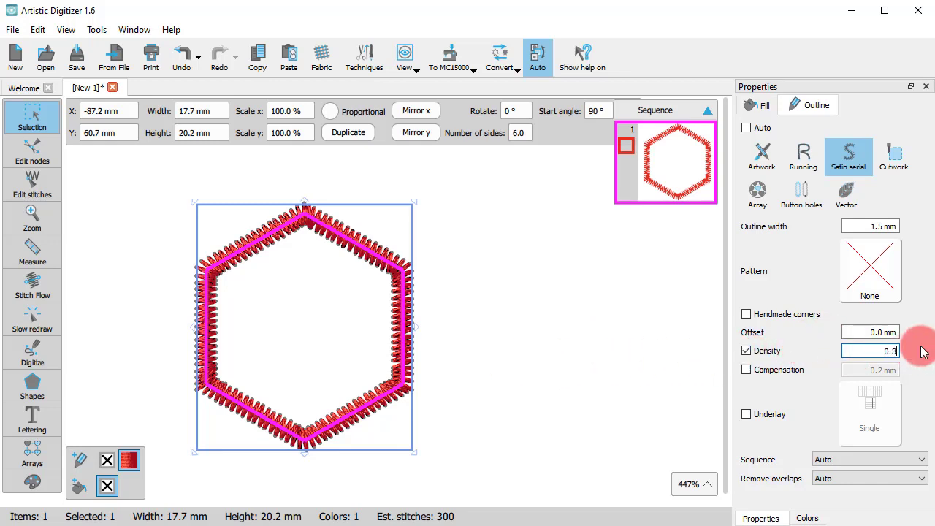
key("Return")
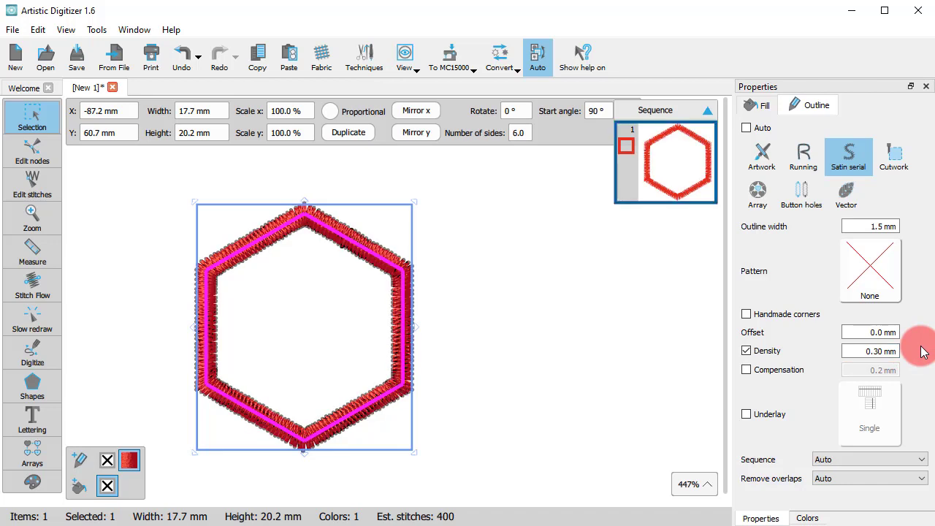
Step: Try a density of 0.8 mm on the hexagon's outline and turn the custom density off again
type("0.8")
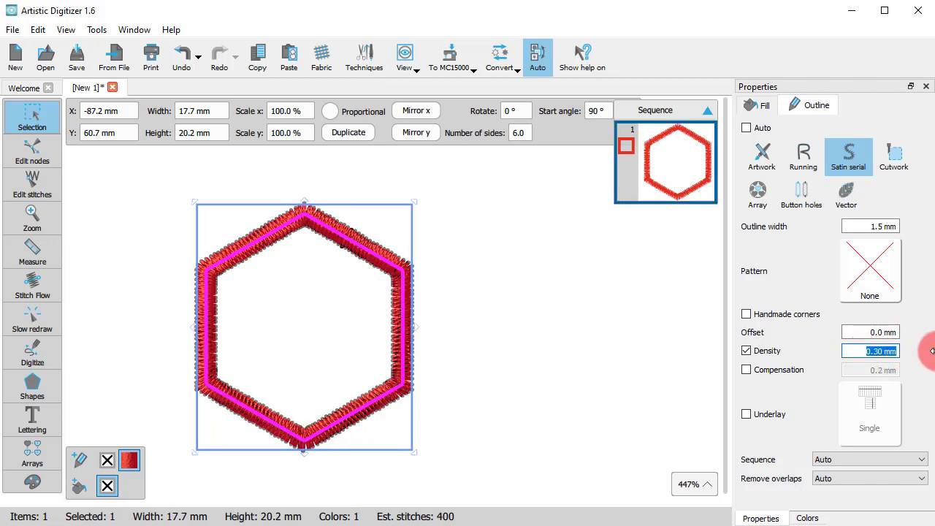
key("Return")
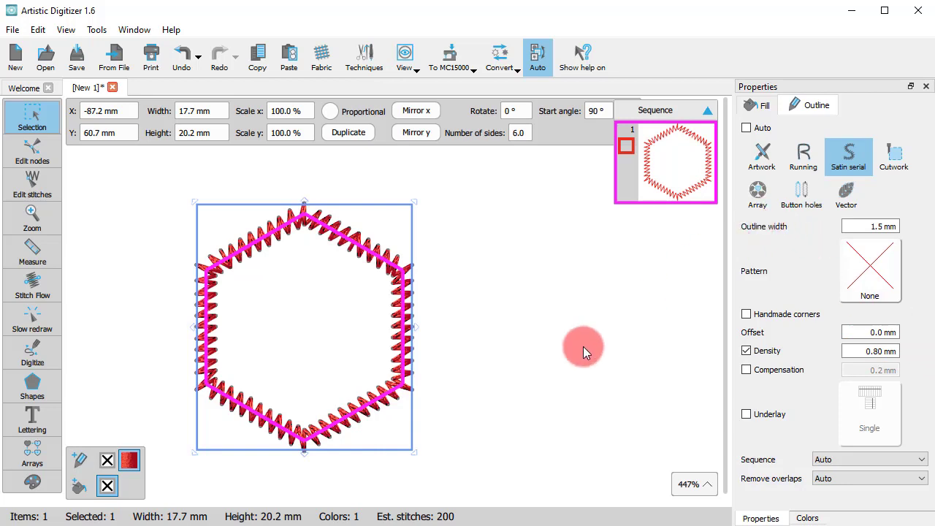
left_click(746, 350)
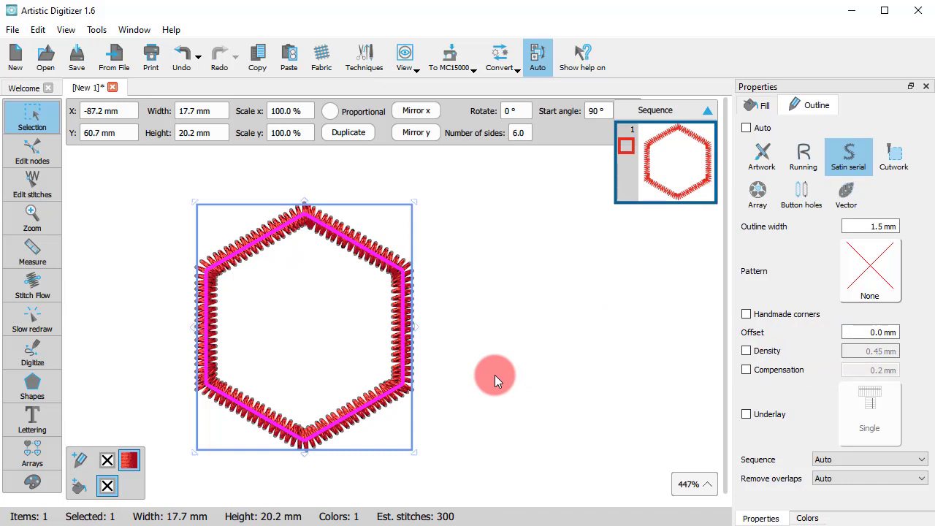
Step: Enable custom compensation for the hexagon's satin outline and set it to 0.5 mm
left_click(746, 370)
left_click(860, 370)
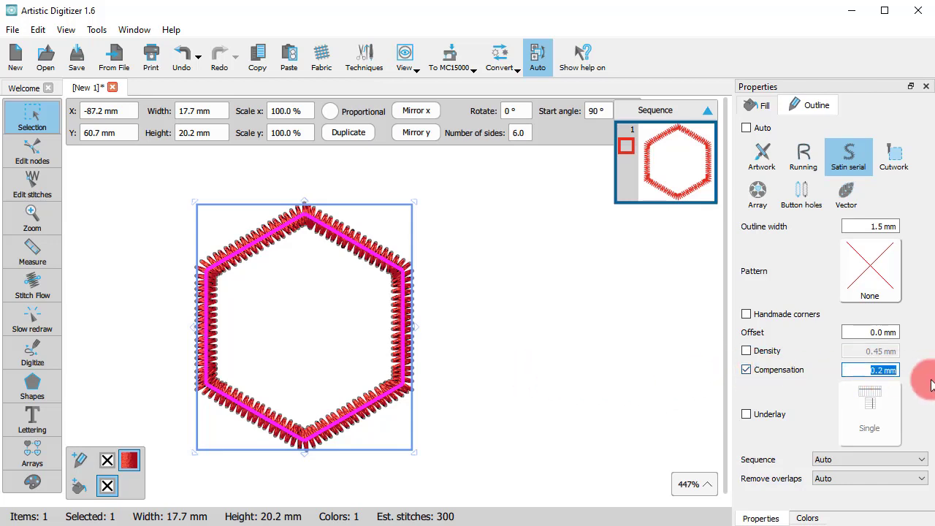
type("0.5")
key("Return")
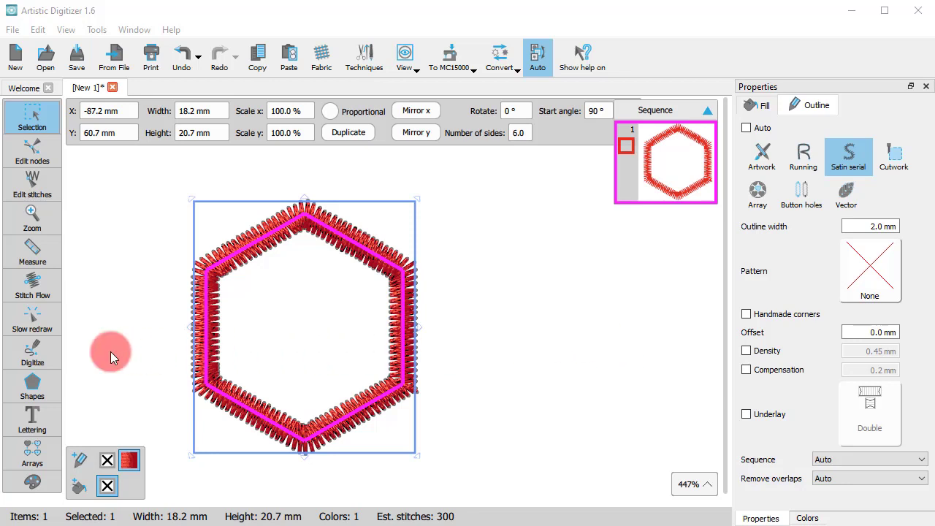
Step: Preview the automatic underlay of the 2 mm wide hexagon outline in Slow redraw, up to the first satin stitches
left_click(42, 320)
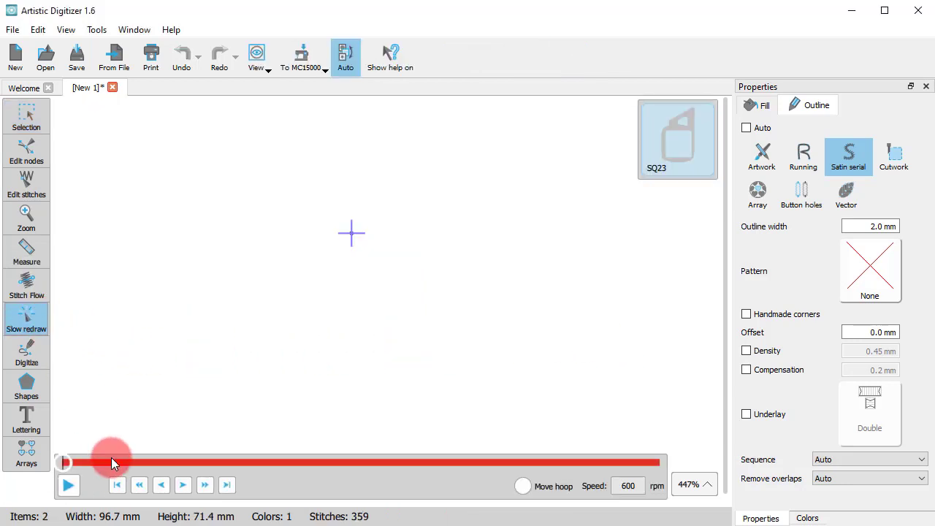
left_click_drag(65, 465, 224, 492)
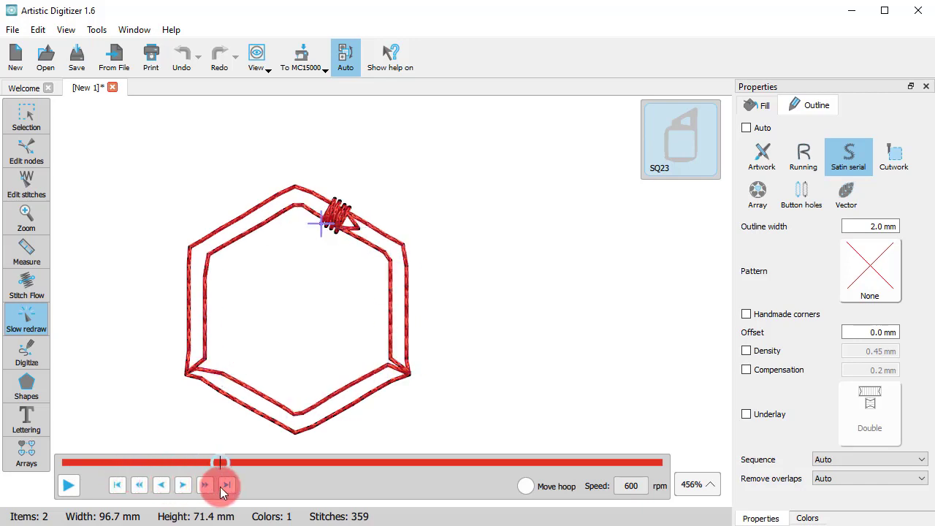
left_click(26, 118)
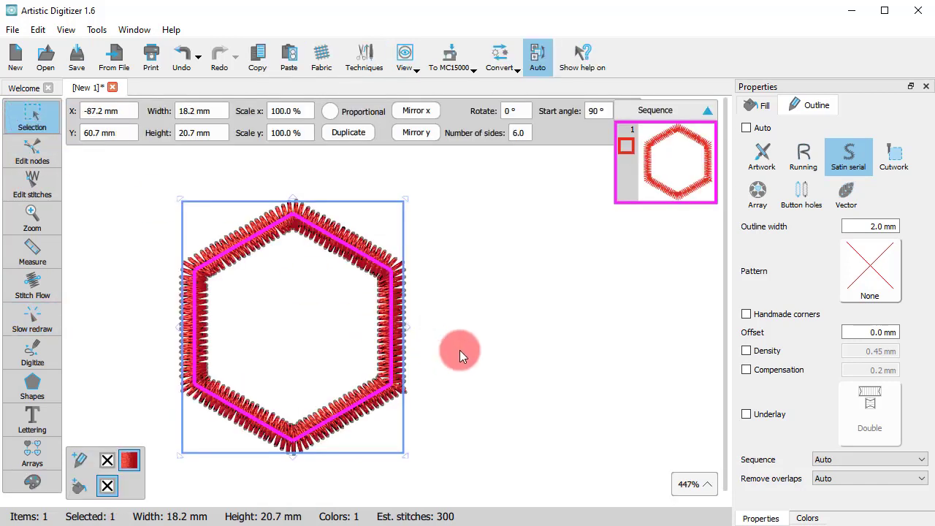
Step: Enable a custom Single underlay for the hexagon's outline and preview its stitching in Slow redraw
left_click(746, 415)
left_click(872, 402)
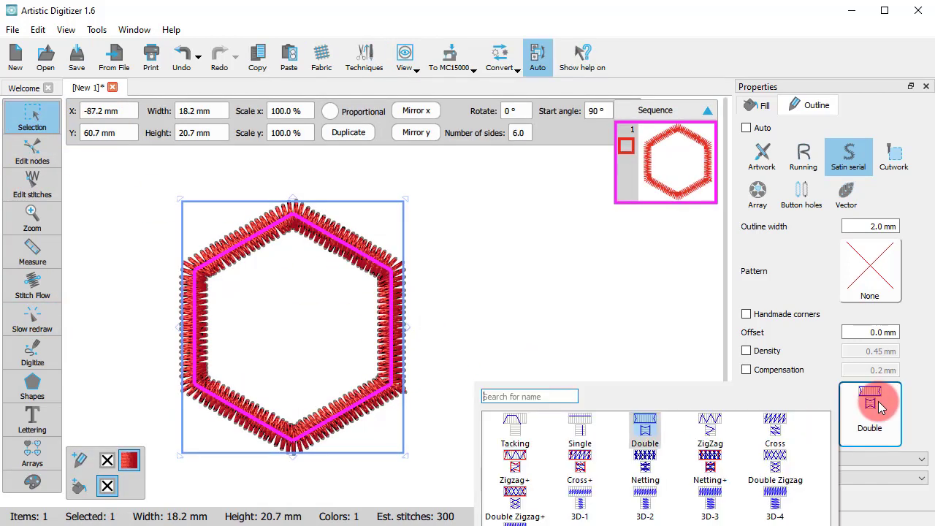
left_click(588, 427)
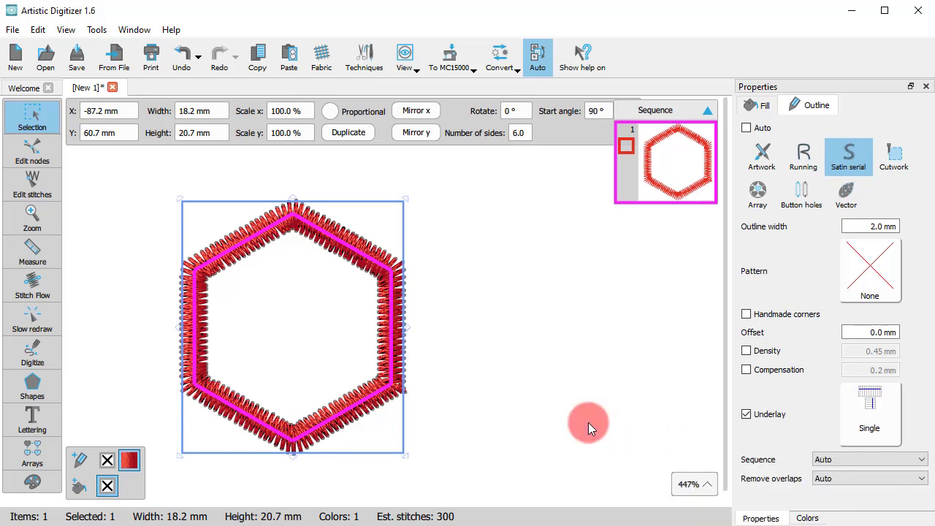
left_click(48, 314)
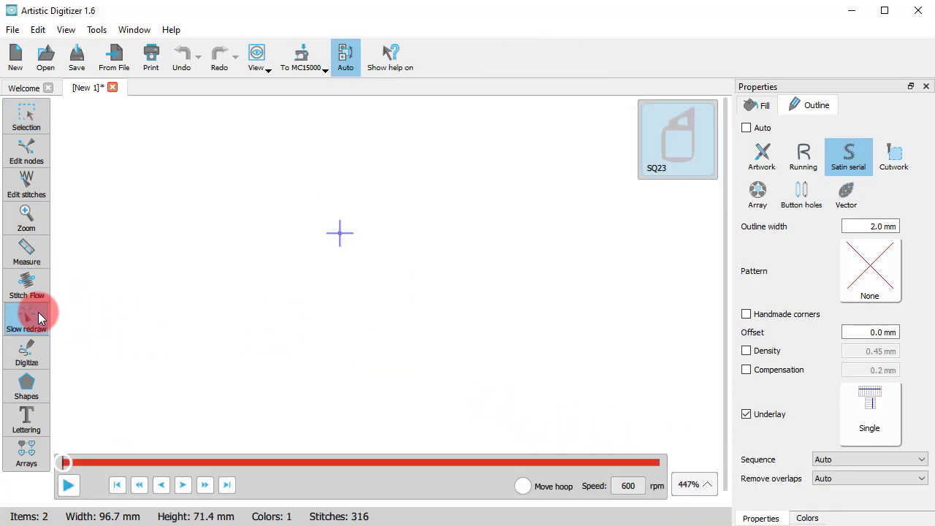
left_click_drag(62, 467, 190, 468)
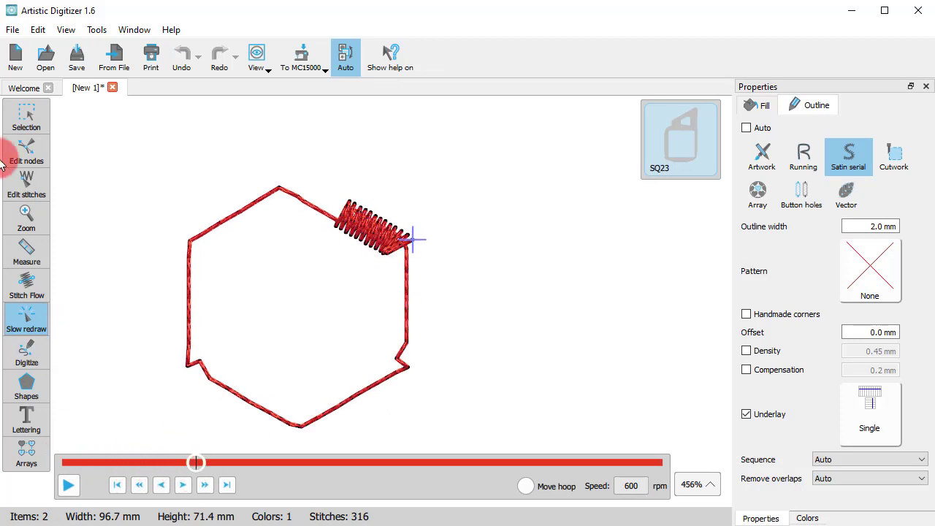
left_click(27, 116)
Step: Apply the Netting+ underlay to the hexagon's outline and run through the complete stitching in Slow redraw
left_click(746, 414)
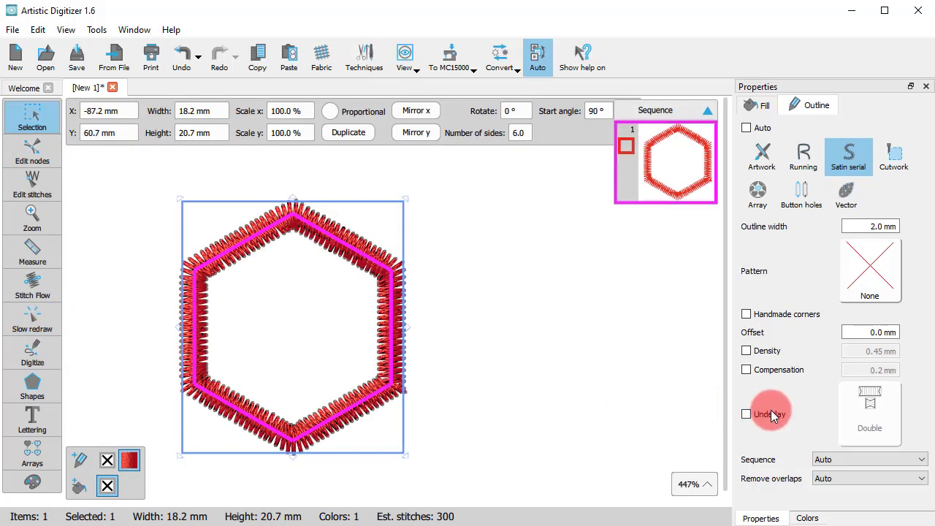
left_click(877, 413)
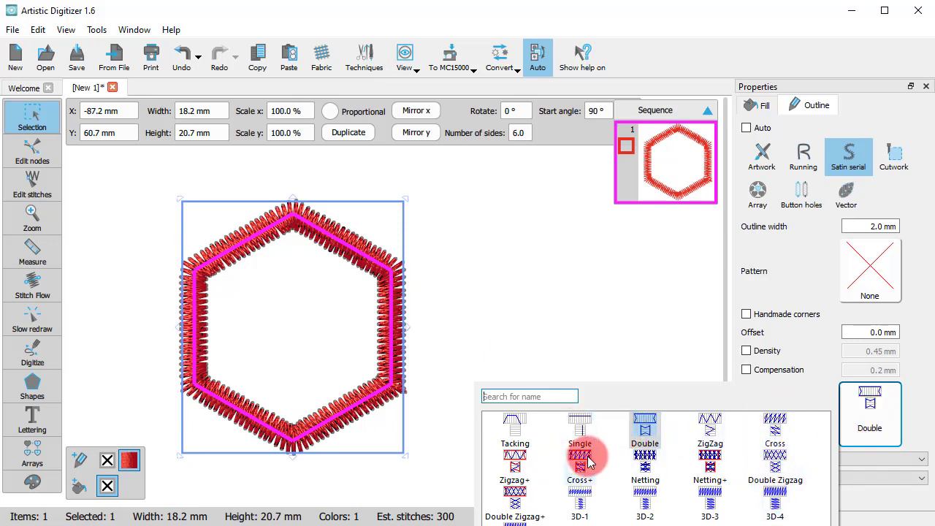
left_click(709, 464)
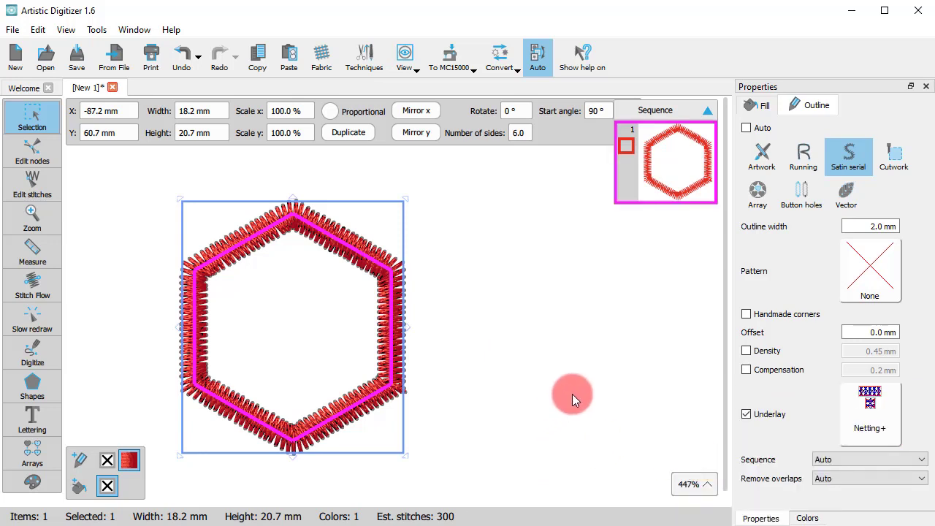
left_click(32, 316)
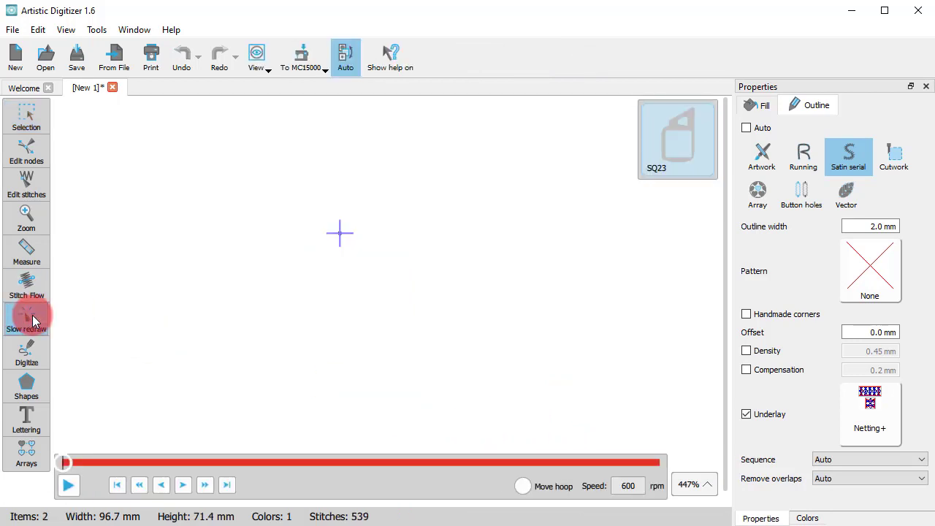
left_click_drag(66, 464, 662, 460)
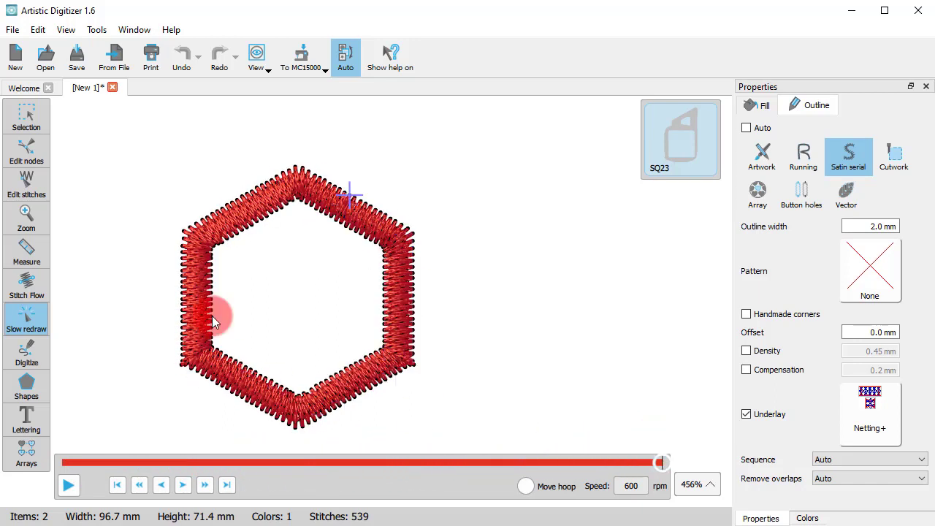
left_click(29, 126)
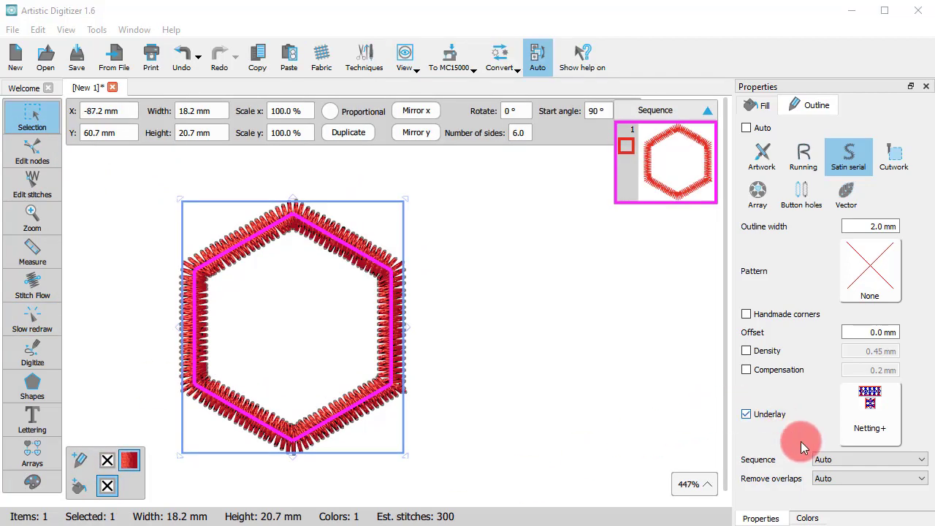
Step: Change the hexagon's underlay to 3D-3 and run through the complete stitching in Slow redraw
left_click(849, 418)
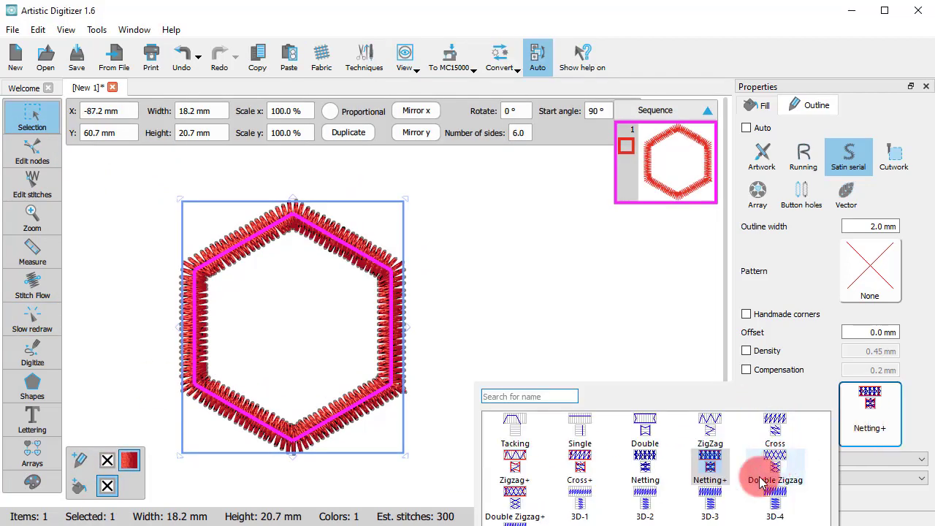
left_click(710, 502)
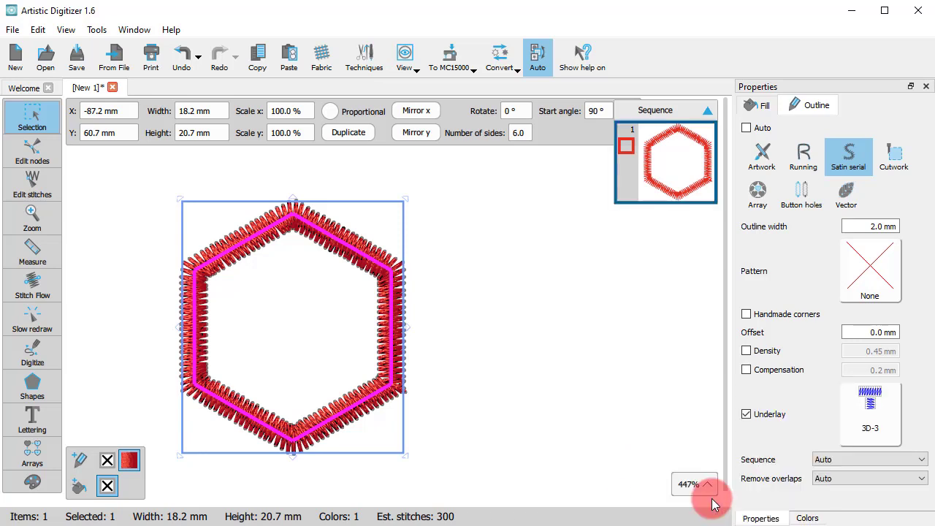
left_click(57, 327)
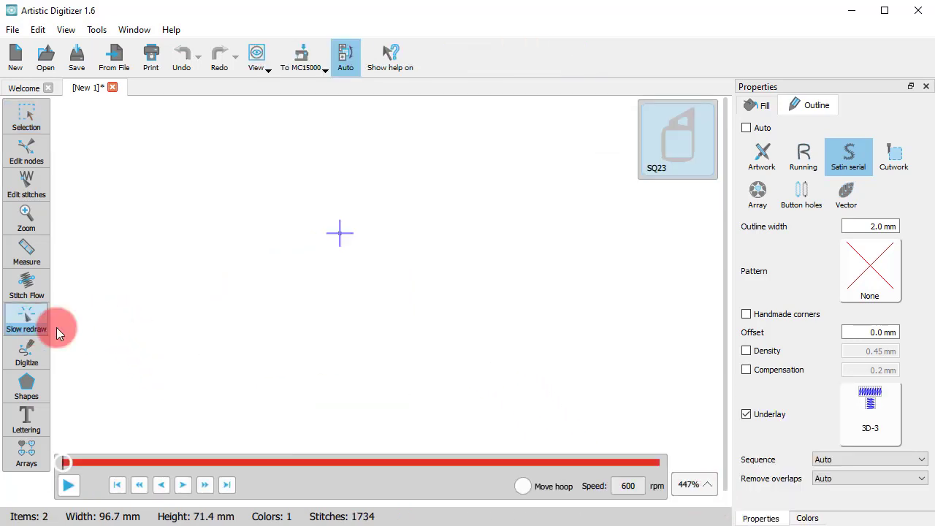
left_click_drag(58, 461, 681, 456)
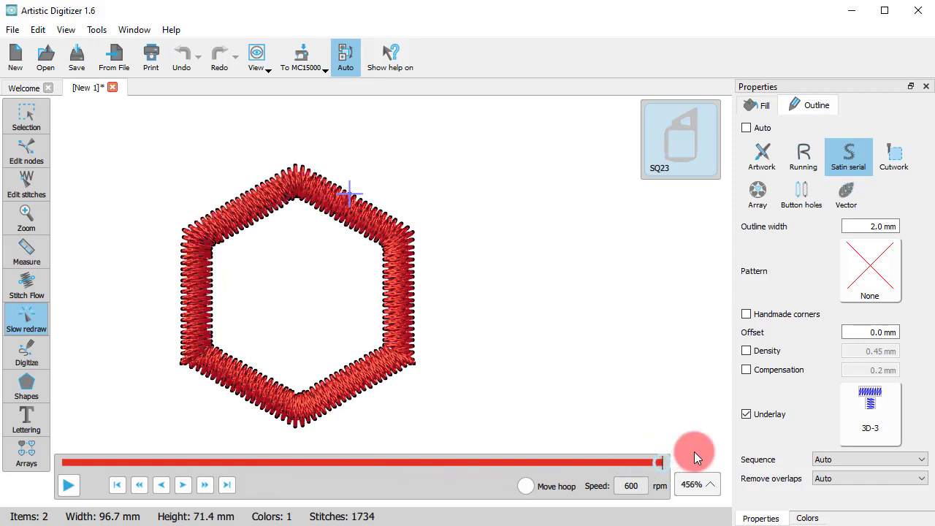